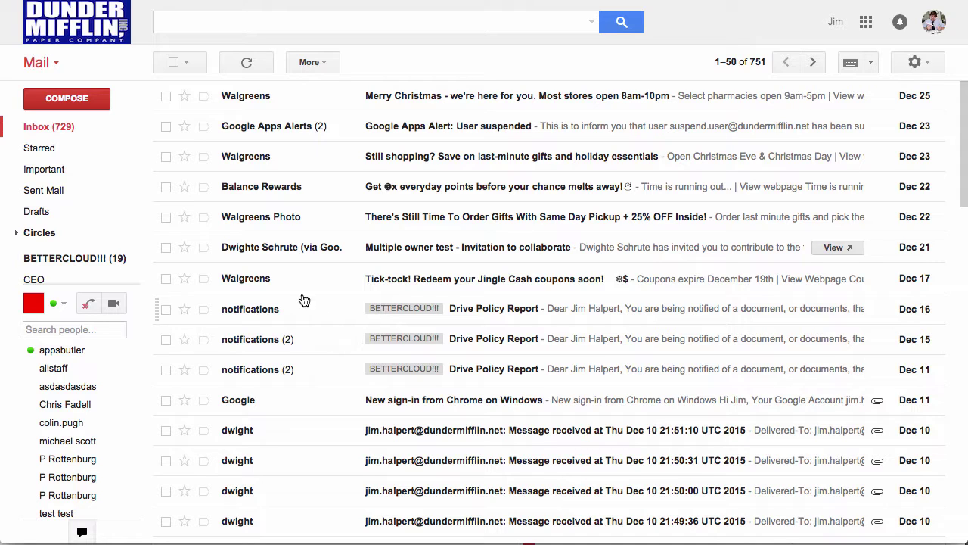
# Switch from the inbox to Contacts and open the contact export settings.
pyautogui.click(53, 68)
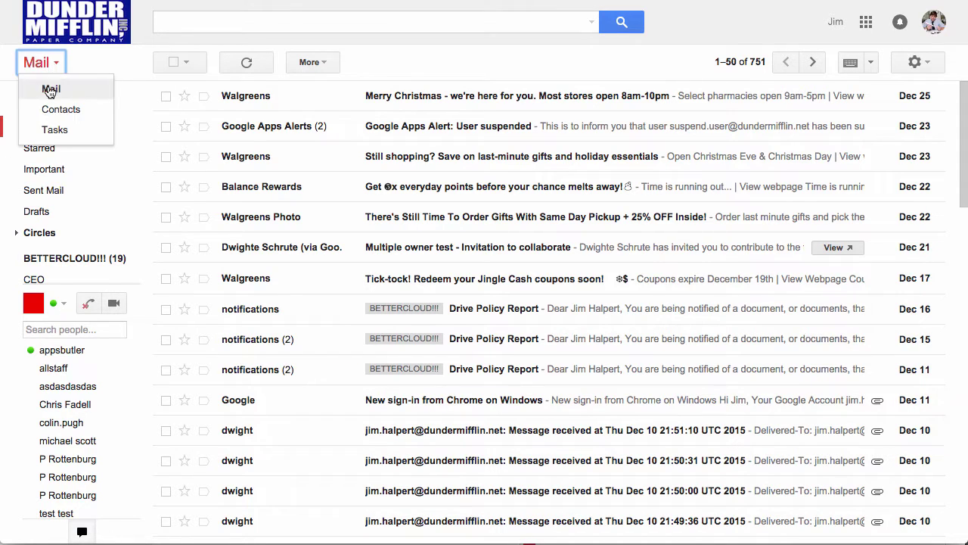
pyautogui.click(53, 110)
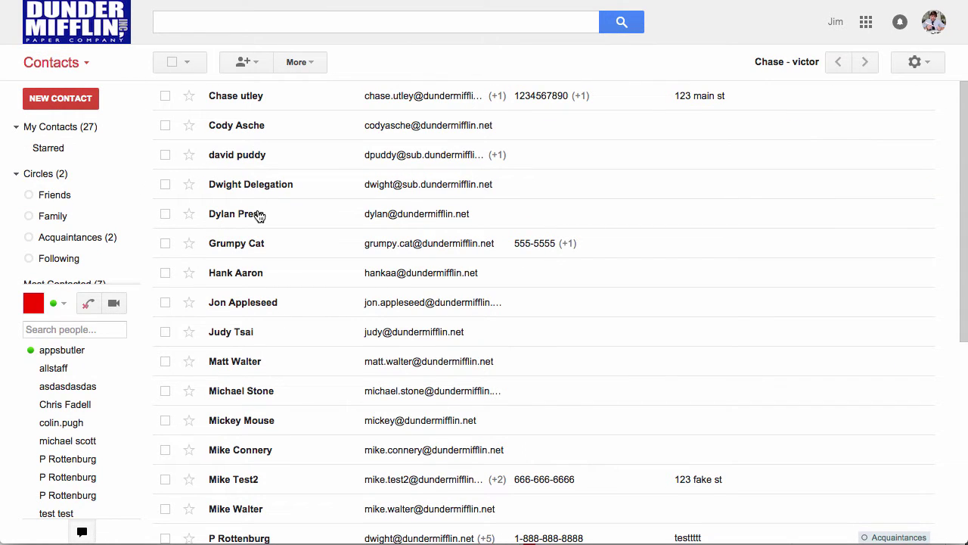
pyautogui.click(310, 66)
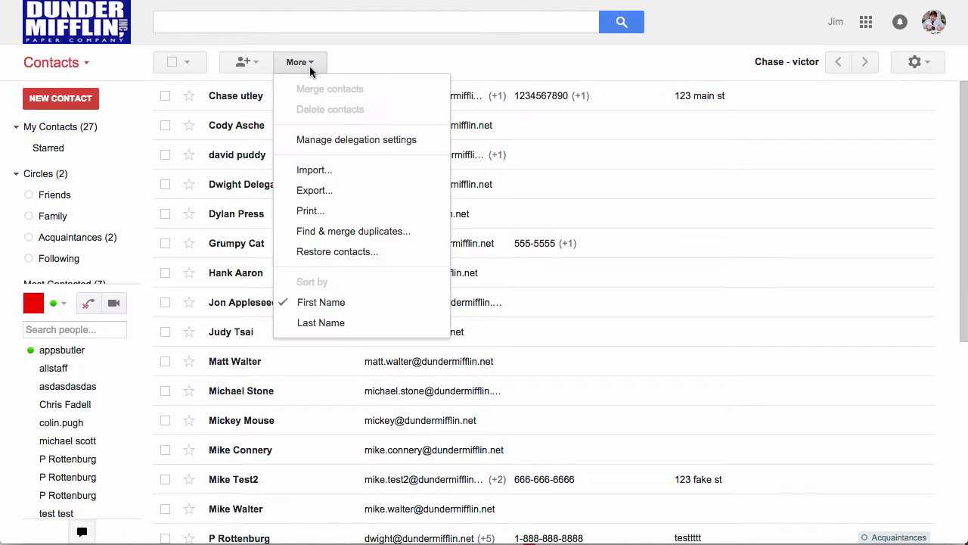
pyautogui.click(322, 201)
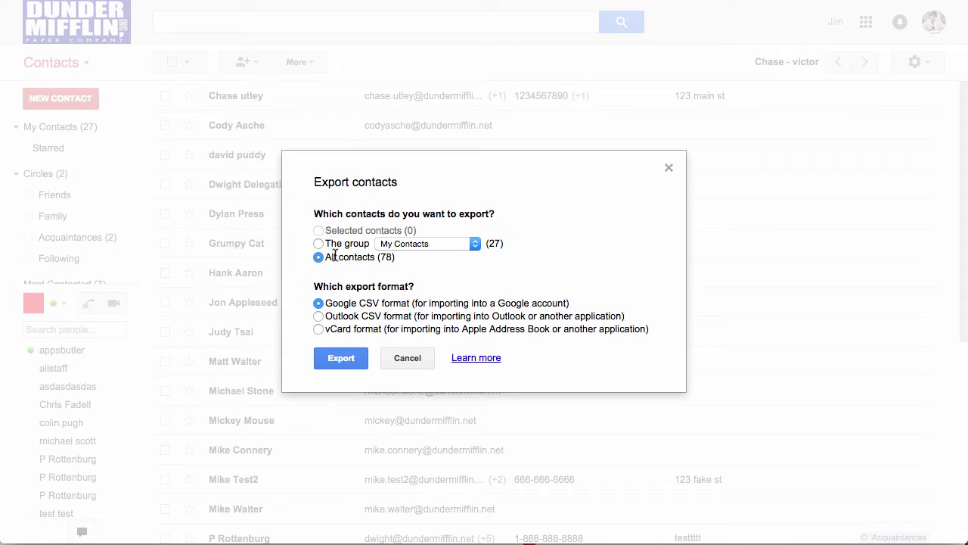
# Export all contacts in Google CSV format rather than a single contact group.
pyautogui.click(318, 244)
pyautogui.click(384, 246)
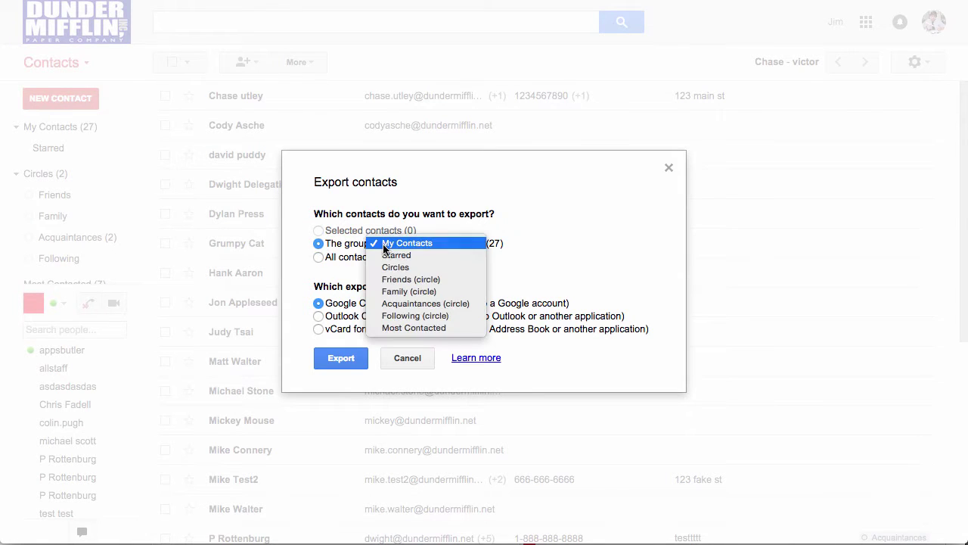
pyautogui.click(311, 263)
pyautogui.click(319, 257)
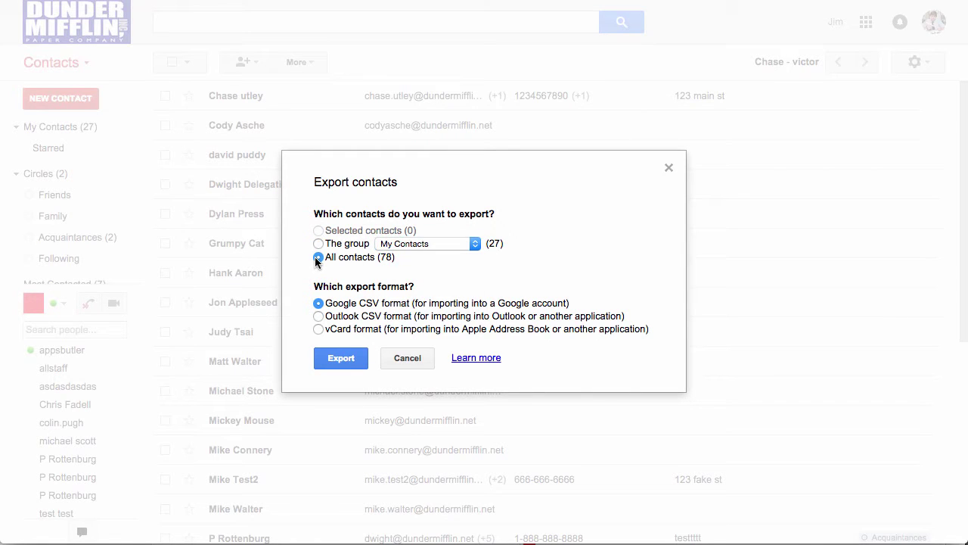
pyautogui.click(343, 351)
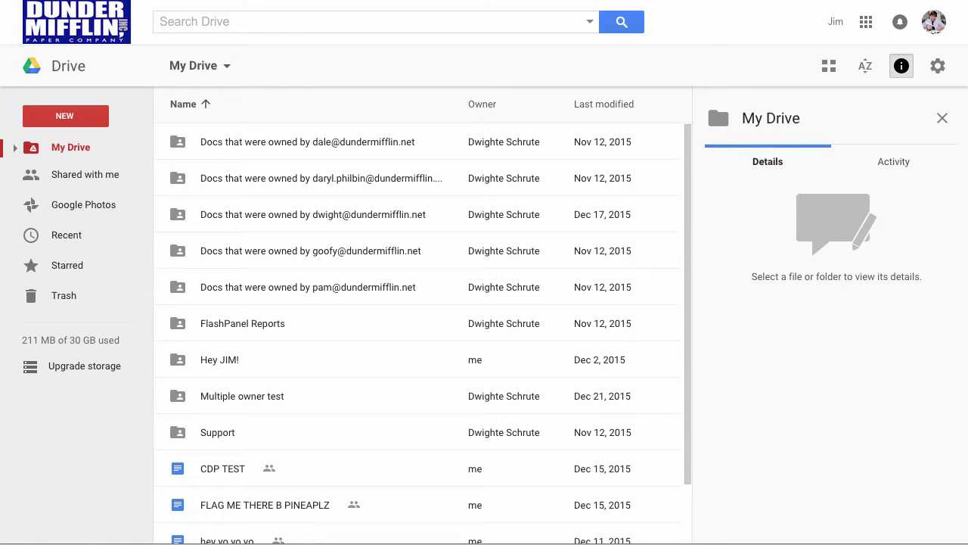
# Upload the exported google.csv to My Drive in Google Drive and open it as an editable Google Sheets spreadsheet.
pyautogui.moveTo(47, 507); pyautogui.dragTo(307, 114)
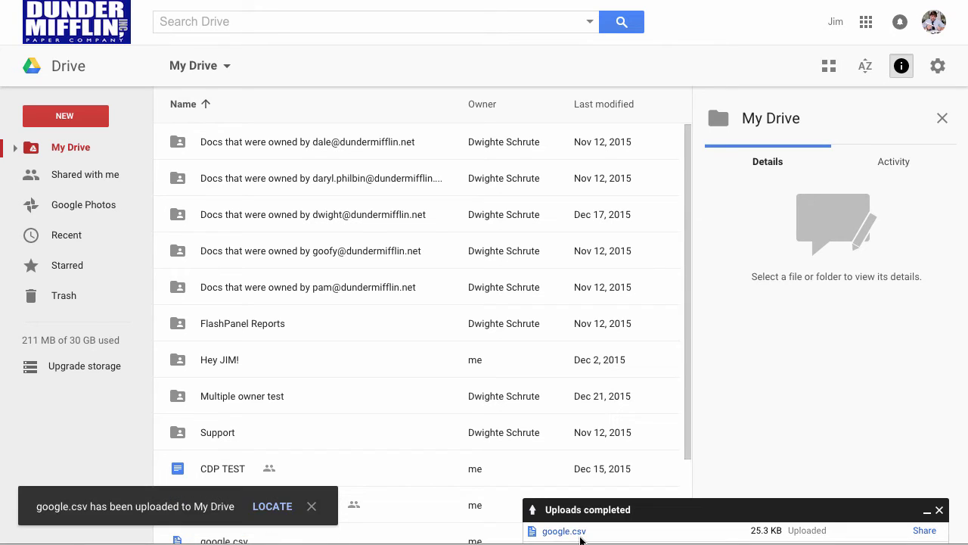
pyautogui.click(583, 534)
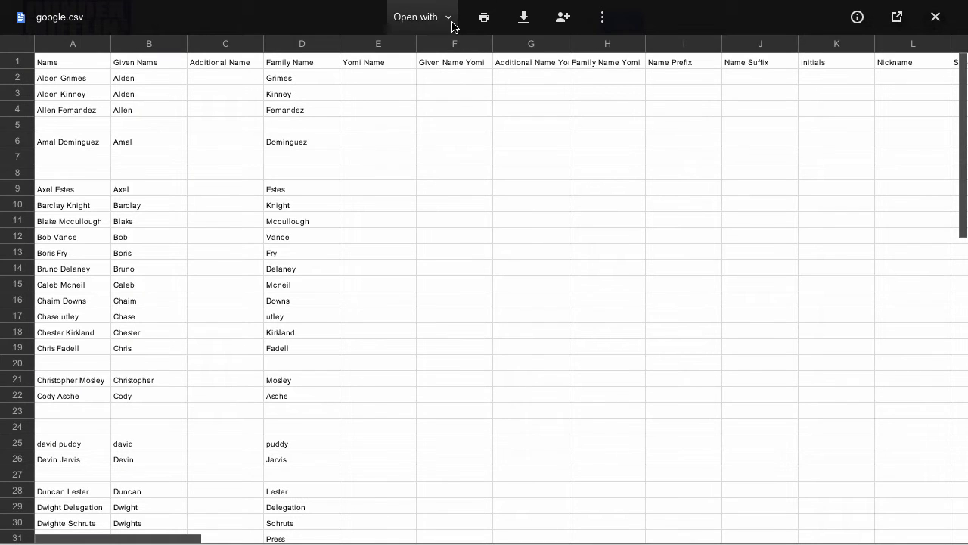
pyautogui.click(448, 18)
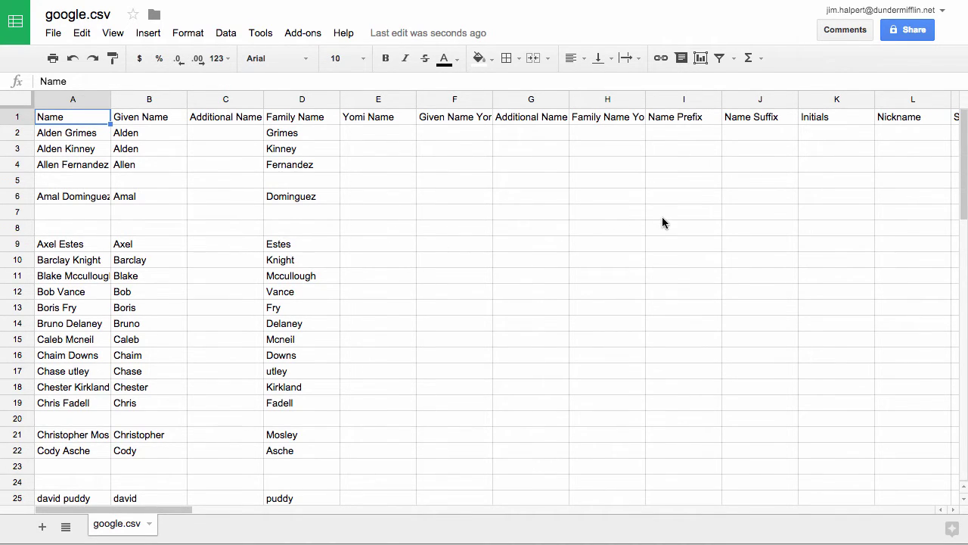
# Enter Gooru in cell L2 of the Nickname column, fill it down to row 42, and check the filled column.
pyautogui.click(891, 134)
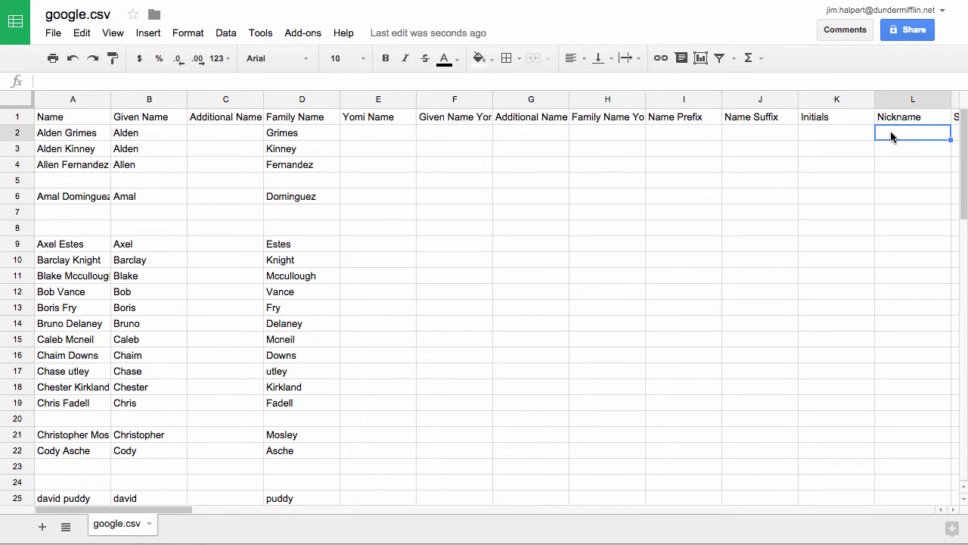
pyautogui.doubleClick(891, 134)
pyautogui.write('Gooru')
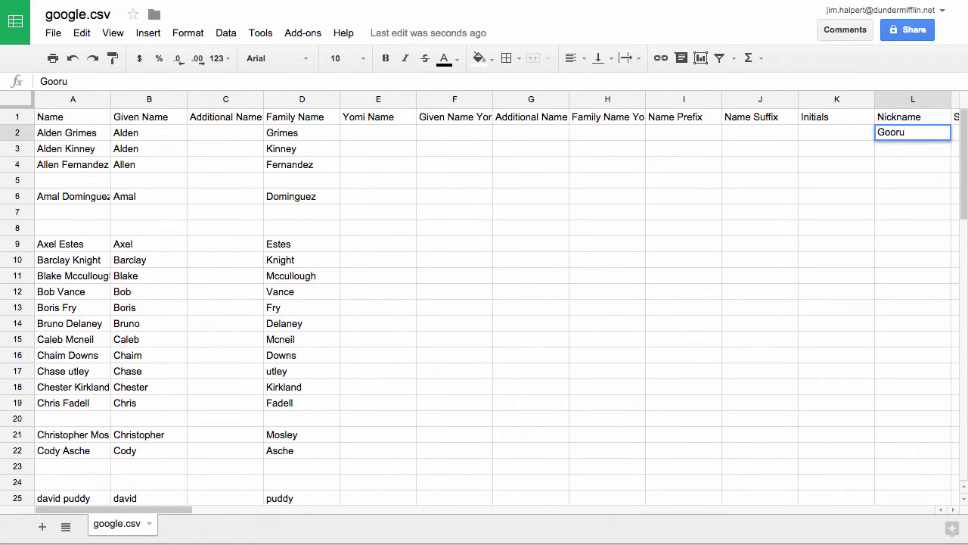
pyautogui.click(908, 178)
pyautogui.click(904, 133)
pyautogui.moveTo(949, 140); pyautogui.dragTo(858, 522)
pyautogui.click(717, 470)
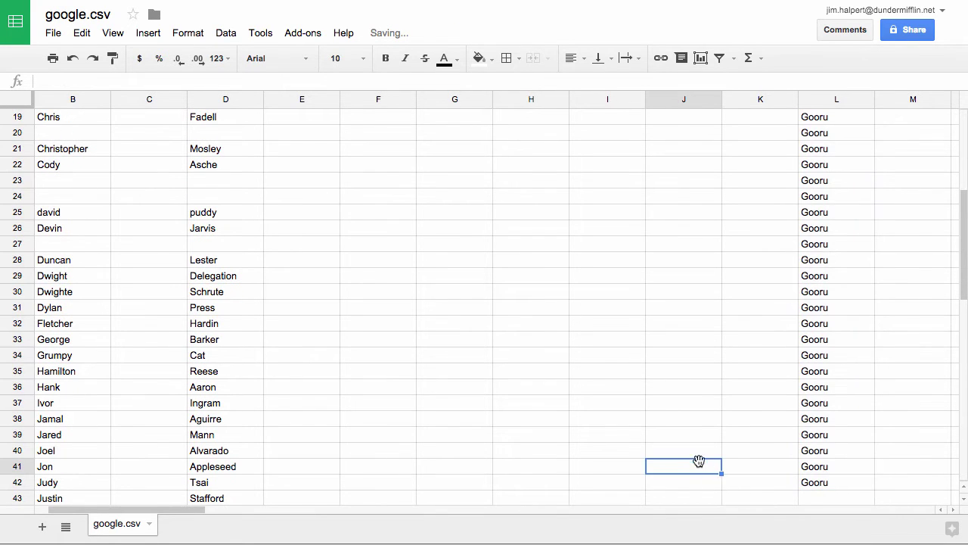
pyautogui.scroll(-10, 694, 457)
pyautogui.scroll(15, 694, 461)
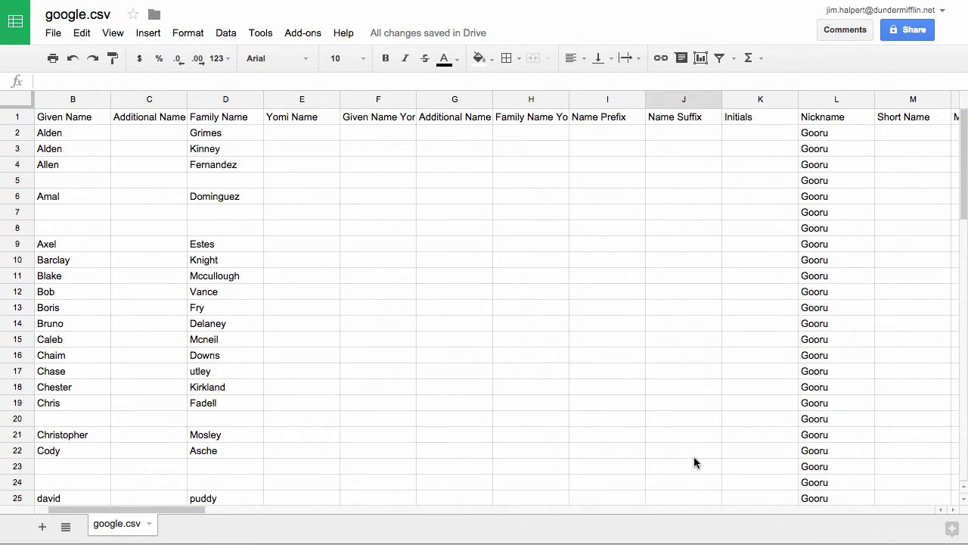
# Download the edited current sheet as comma-separated values (.csv).
pyautogui.click(53, 34)
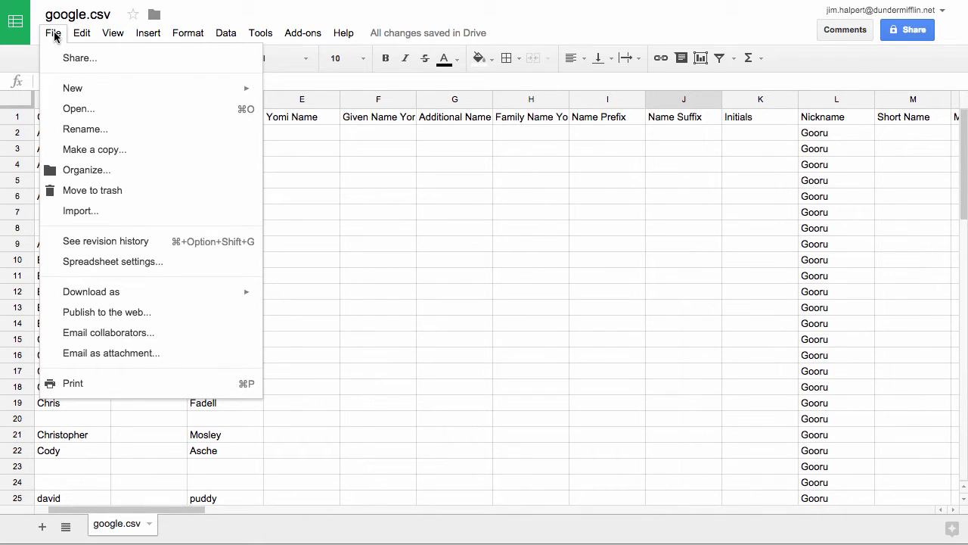
pyautogui.moveTo(170, 301)
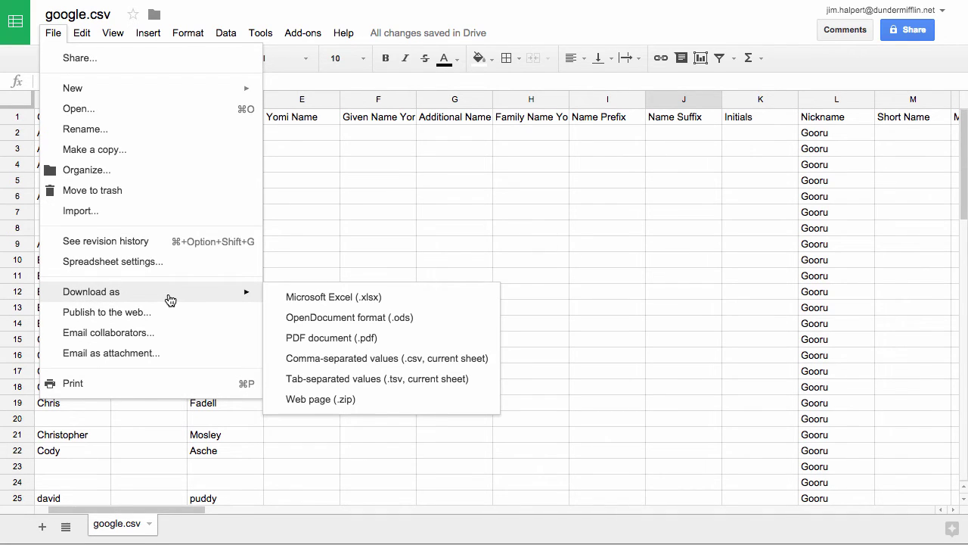
pyautogui.click(337, 363)
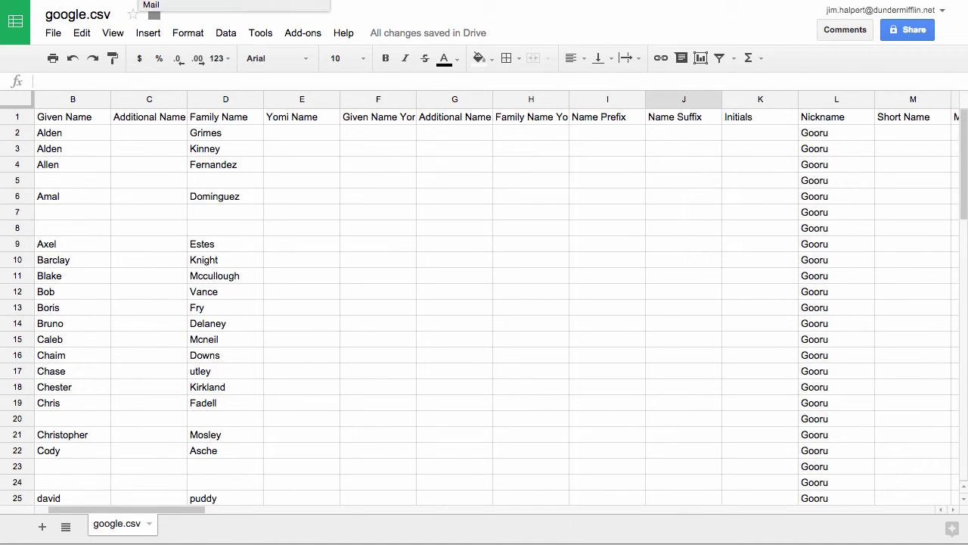
# Return to Contacts and import the edited file "google.csv - google.csv.csv" from the Downloads folder.
pyautogui.click(152, 5)
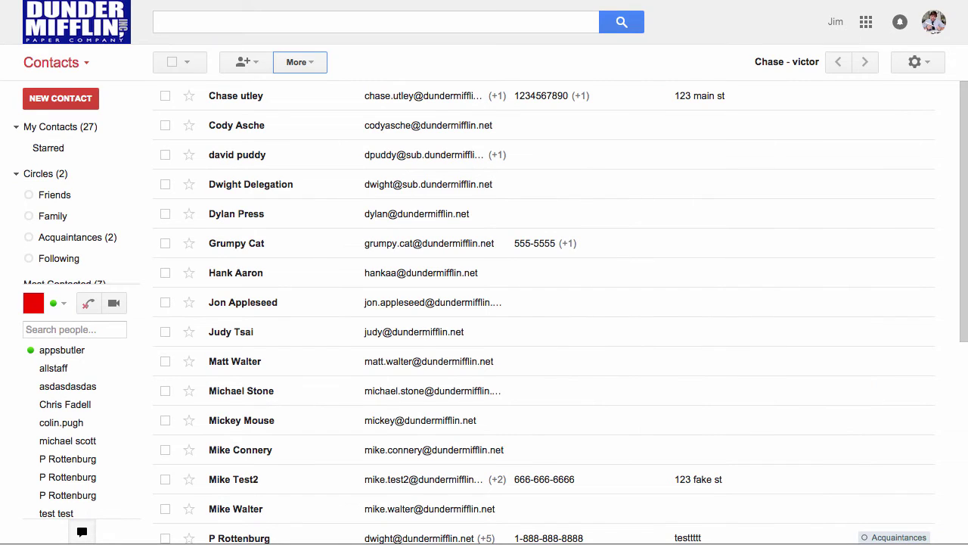
pyautogui.click(305, 61)
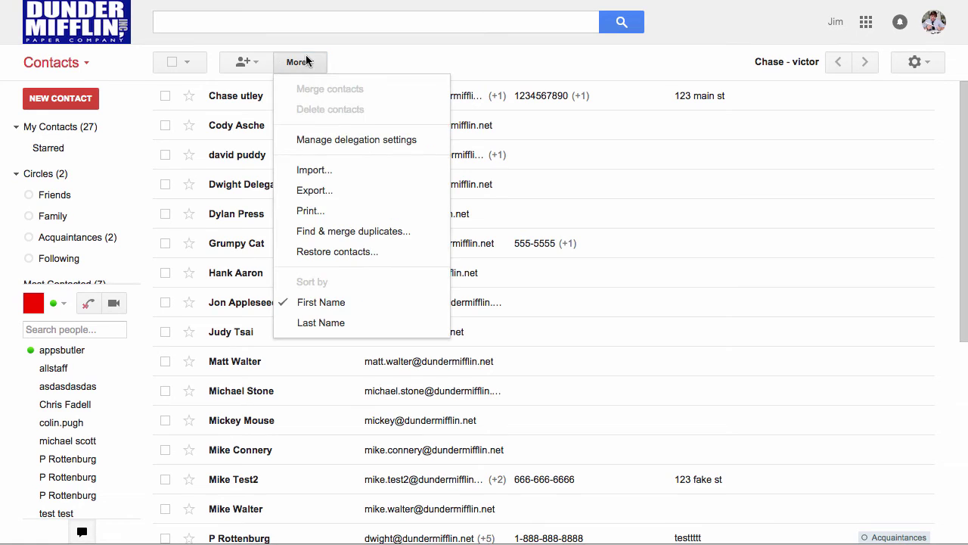
pyautogui.click(336, 171)
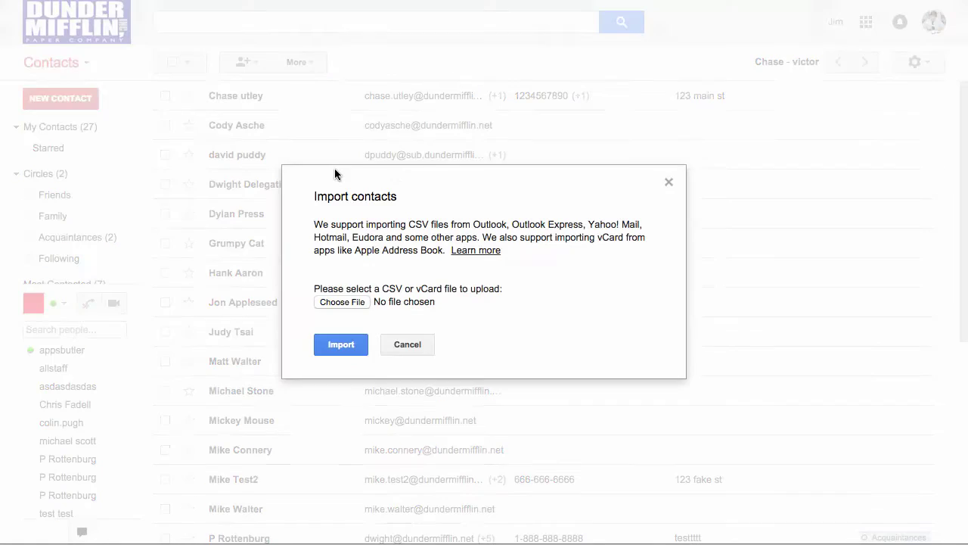
pyautogui.click(361, 302)
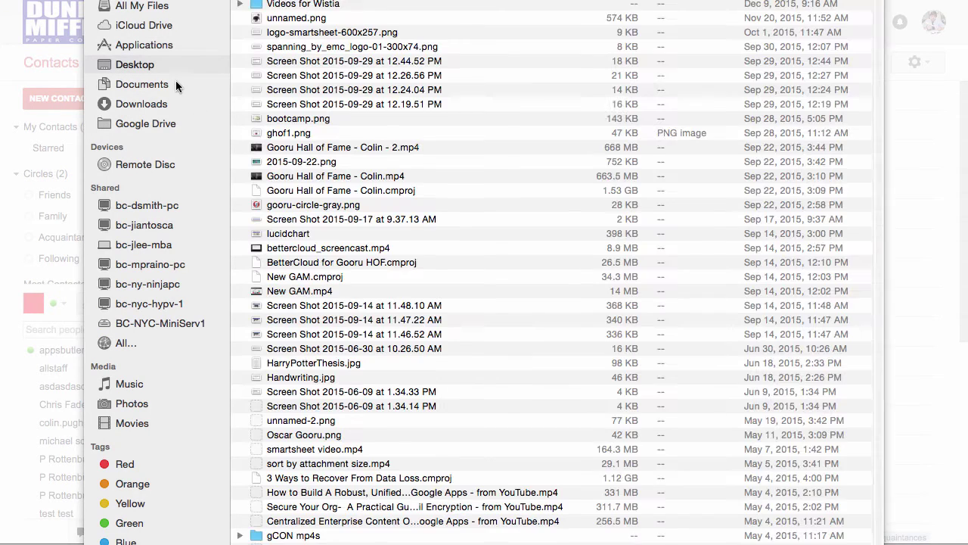
pyautogui.click(151, 102)
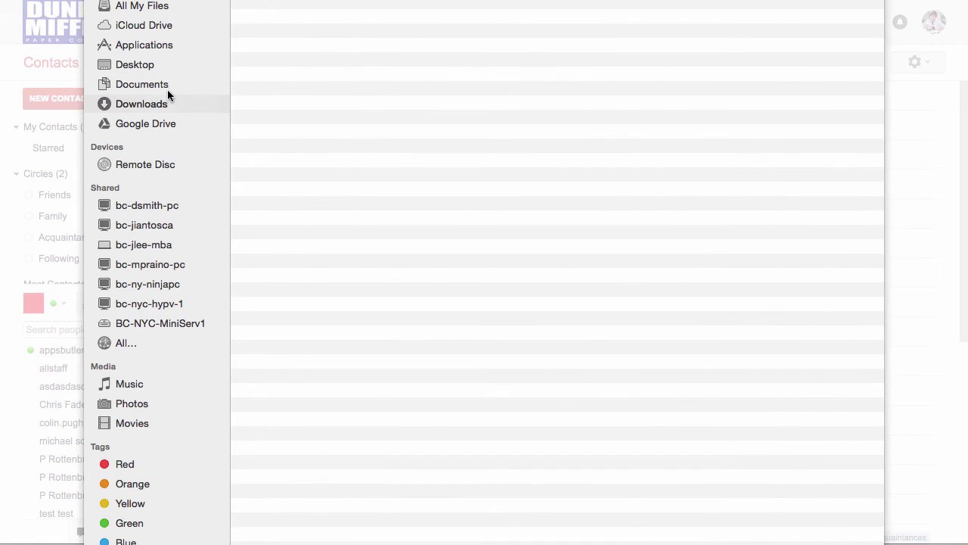
pyautogui.click(308, 6)
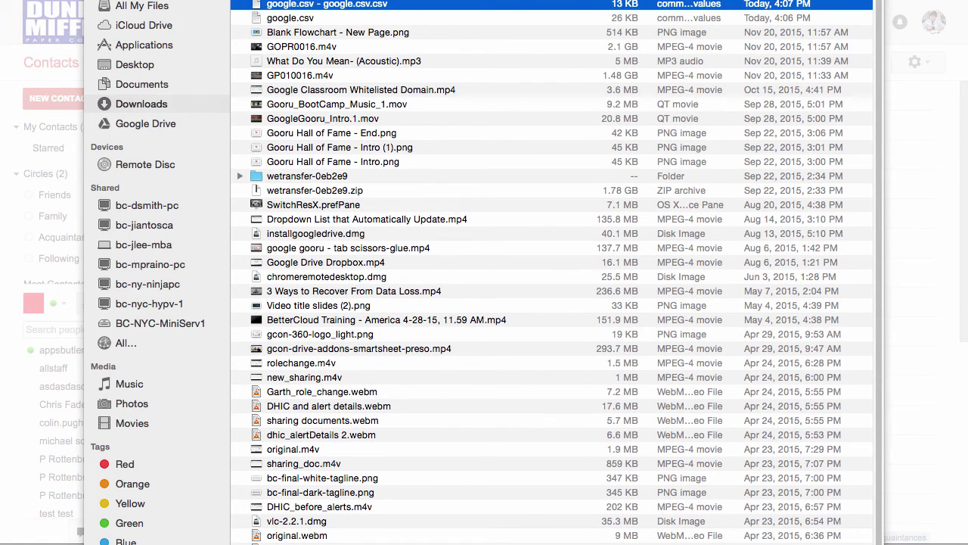
pyautogui.press('Return')
pyautogui.click(355, 346)
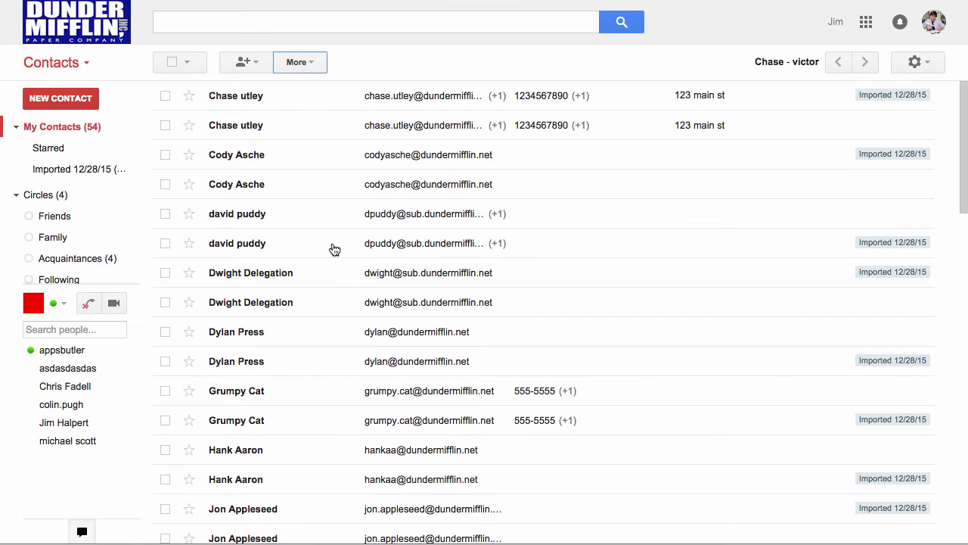
# Find and merge all duplicate contacts, and open the first contact in the list to check its nickname.
pyautogui.click(303, 63)
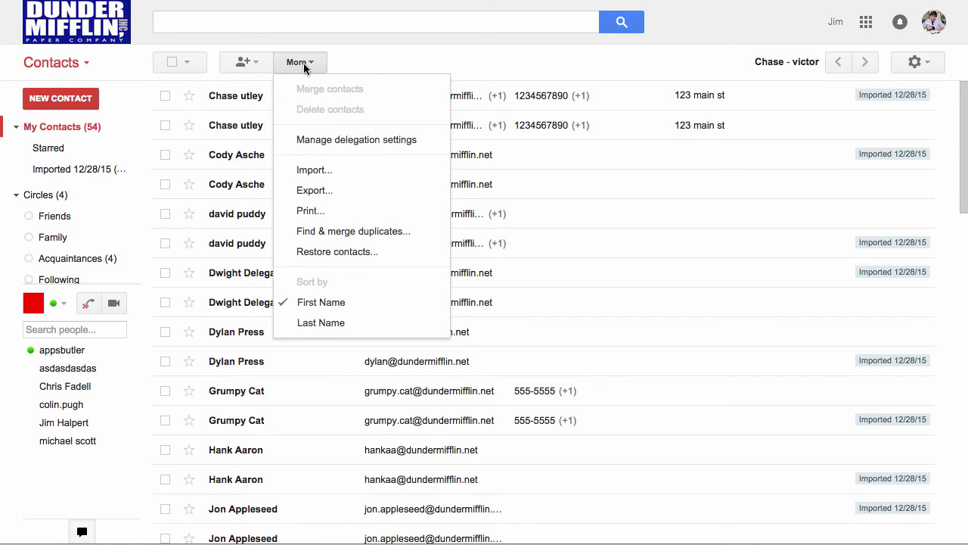
pyautogui.click(345, 232)
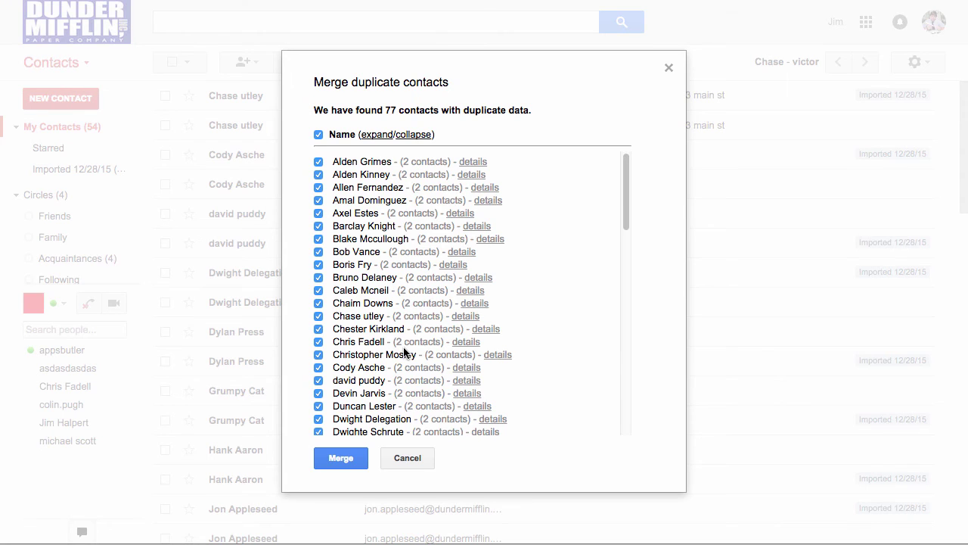
pyautogui.scroll(-5, 404, 352)
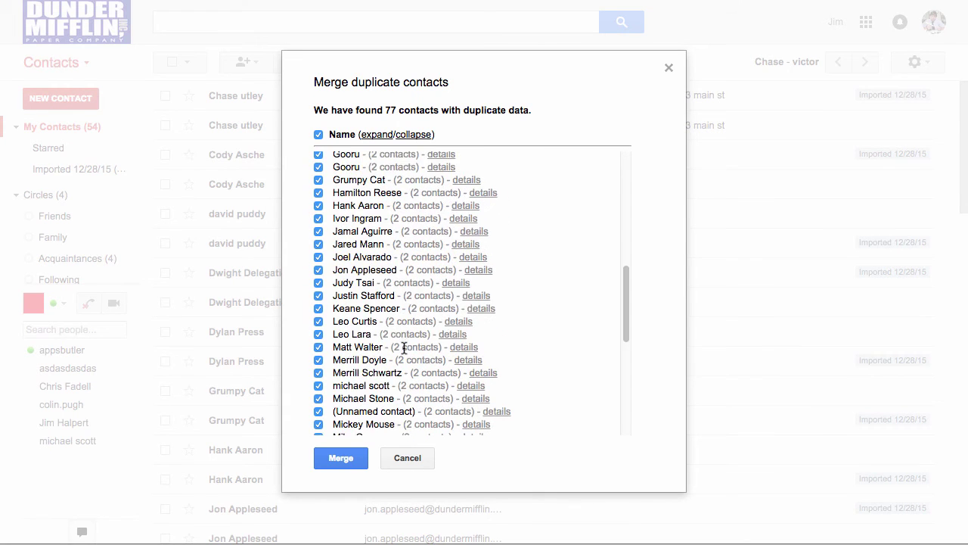
pyautogui.scroll(-5, 404, 348)
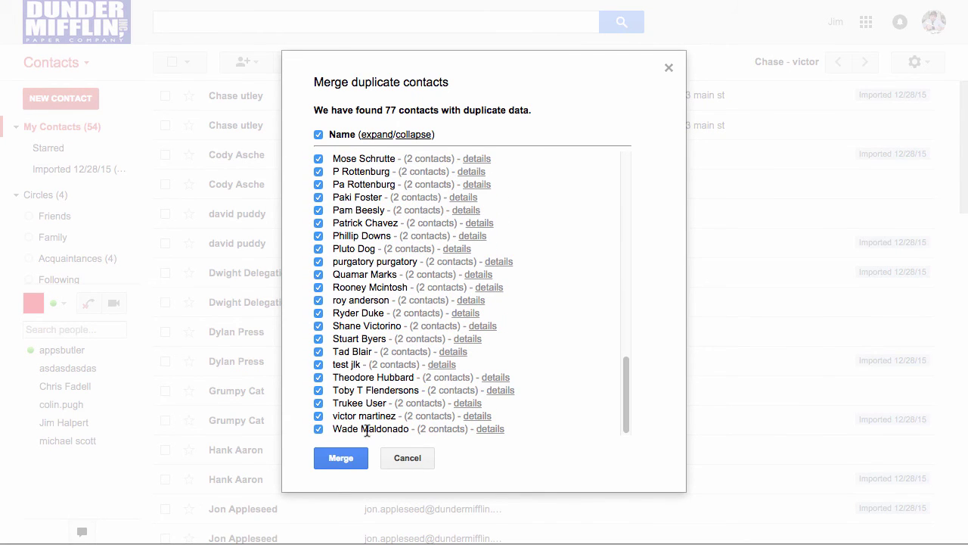
pyautogui.click(358, 460)
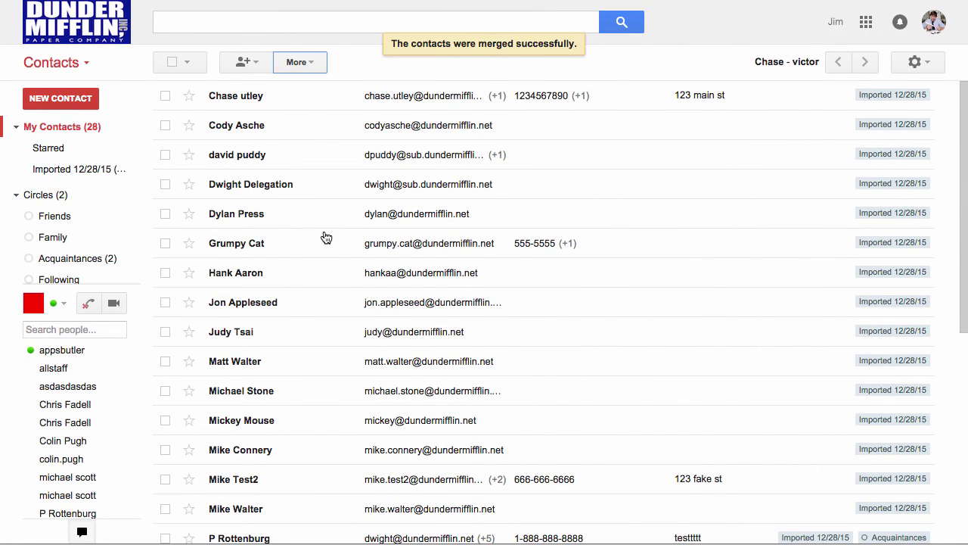
pyautogui.click(283, 107)
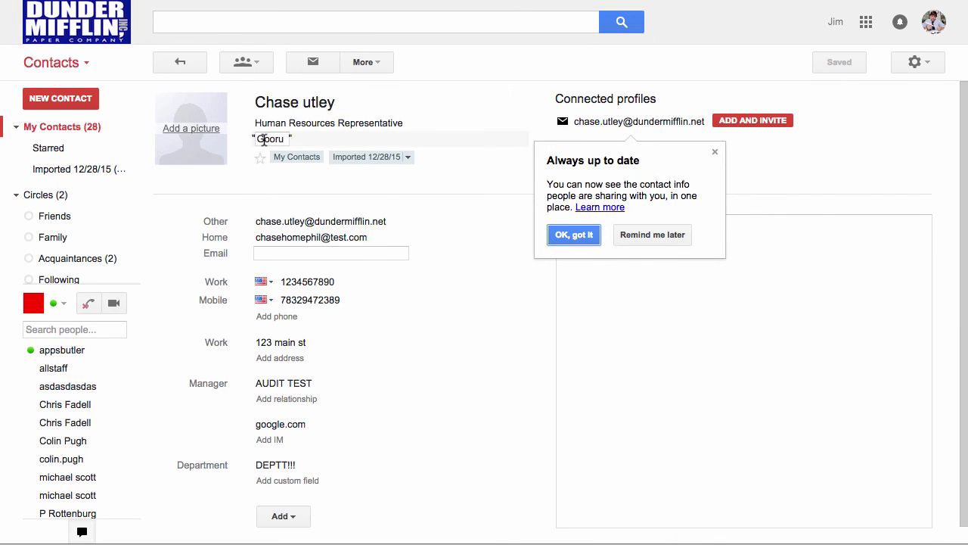